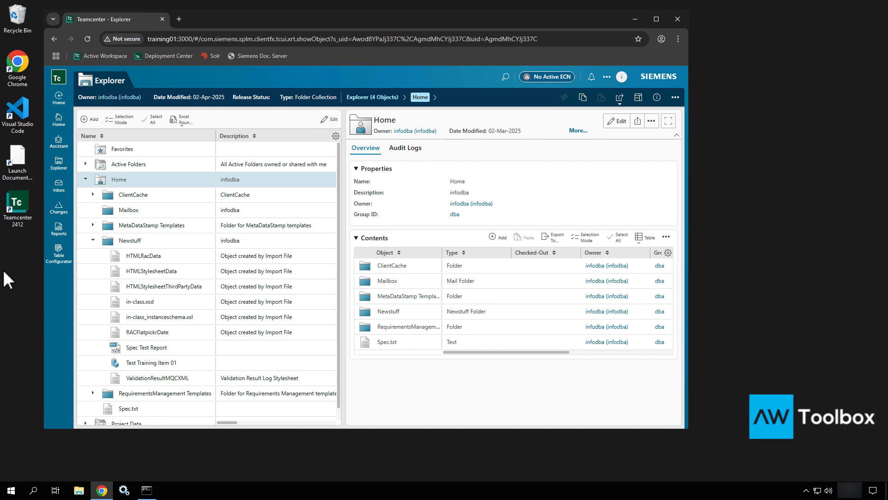
- Run the Teamcenter 2412 Command Prompt as administrator and move its window clear of the desktop icons
click(11, 490)
scroll(81, 368, down, 5)
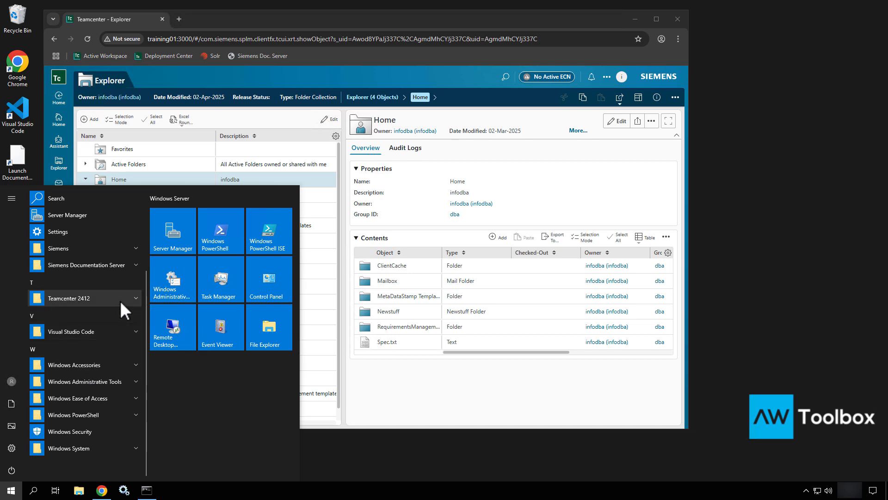
click(121, 301)
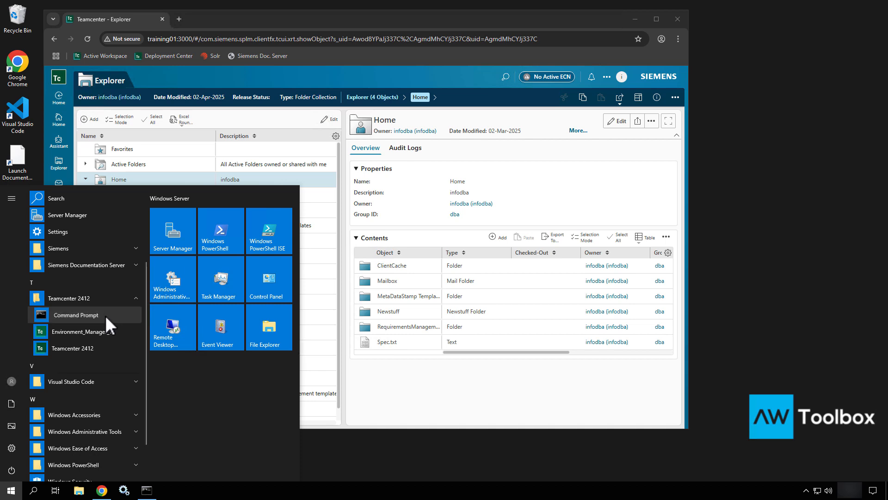
right_click(105, 315)
mouse_move(148, 347)
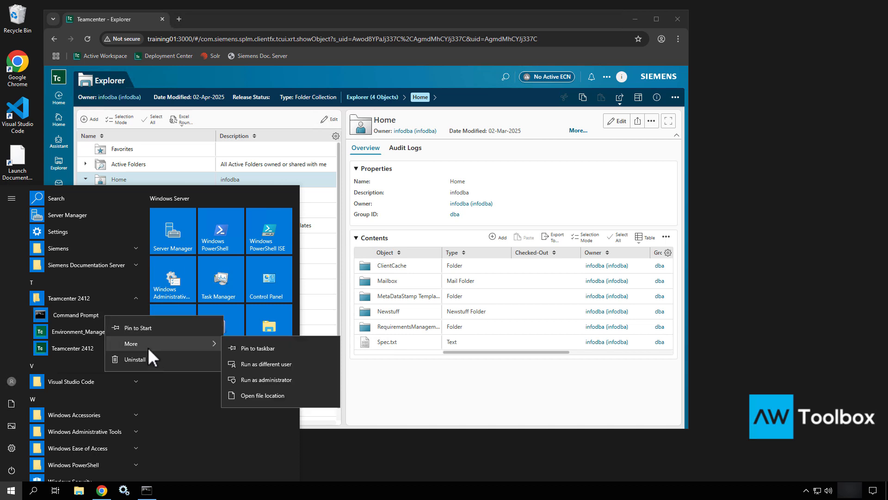
click(270, 380)
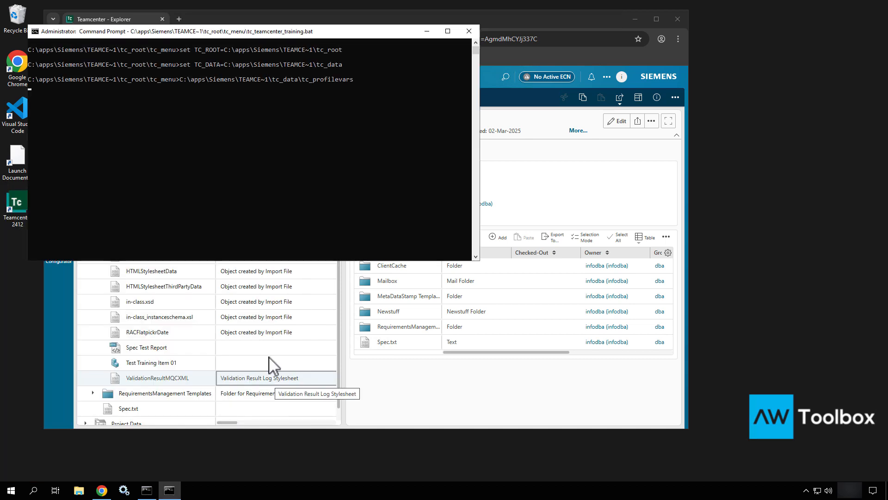
drag(364, 34, 393, 99)
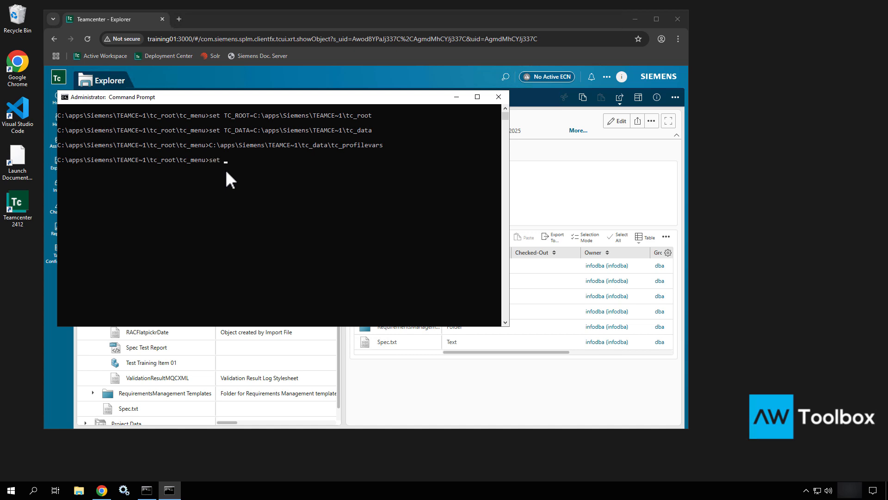
- Run set tc to list the environment variables starting with TC and review the list
key(Return)
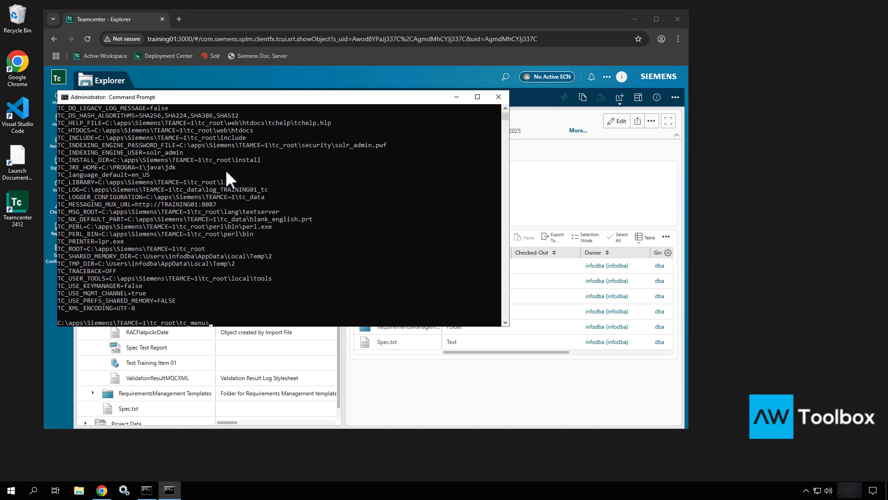
scroll(225, 170, up, 6)
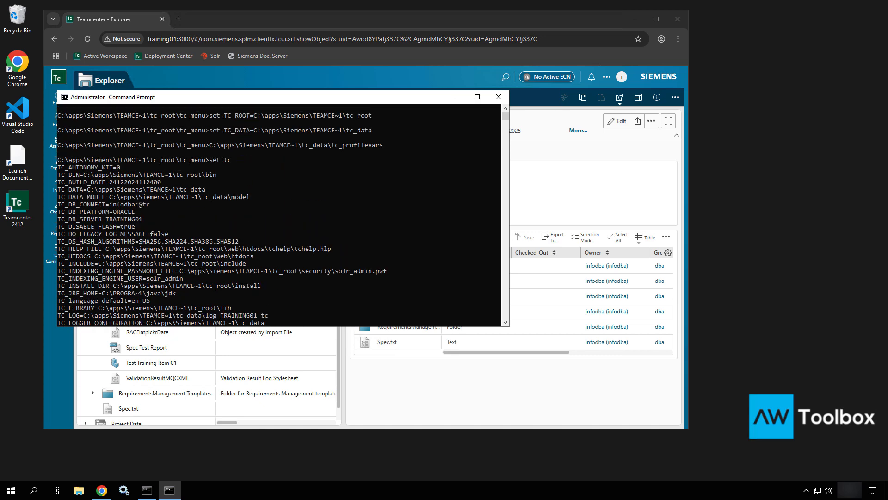
scroll(284, 166, down, 6)
scroll(284, 166, down, 1)
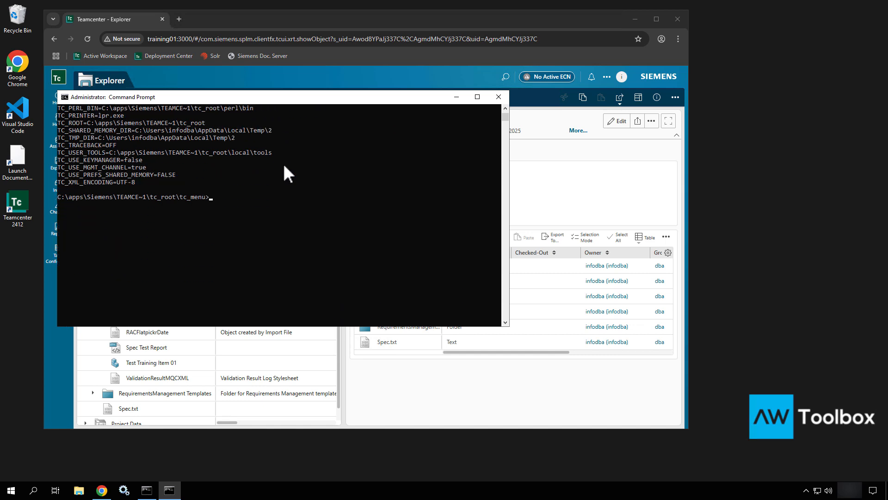
- Run install -ayt to check the Teamcenter site installation and database connection
text(install -ayt)
key(Return)
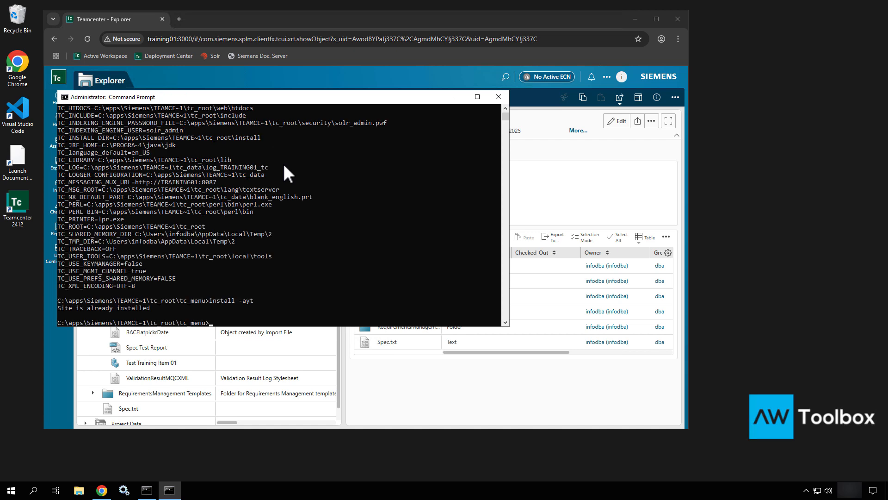
scroll(240, 268, down, 5)
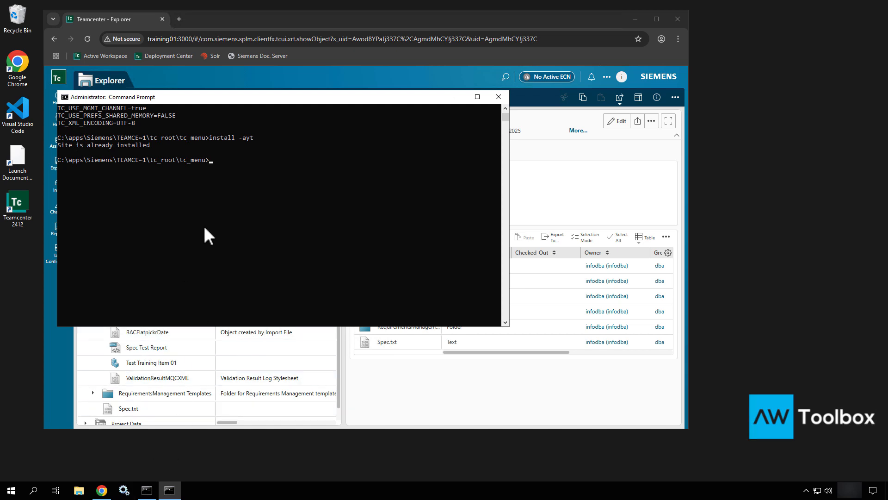
- Run %TC_DATA% to reveal the data directory path and copy that path from the output
text(%TC_DATA%)
key(Return)
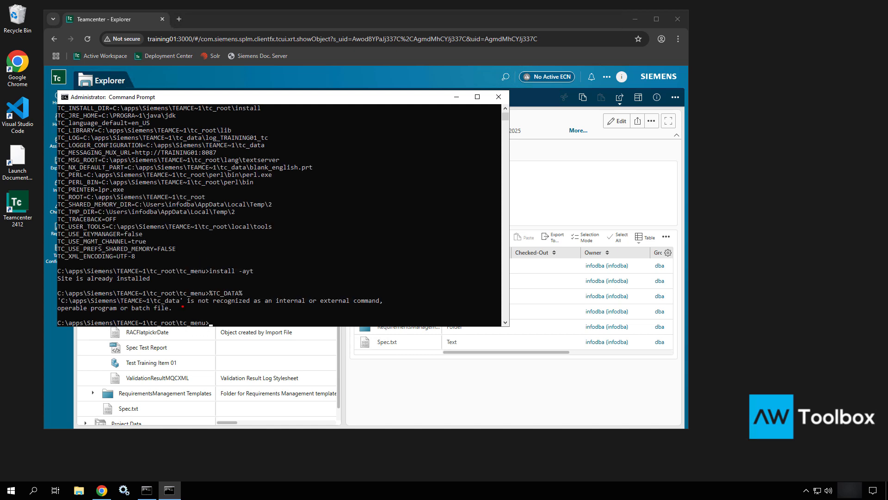
drag(183, 306, 245, 339)
mouse_move(53, 295)
ctrl+mouse_down()
mouse_move(214, 302)
mouse_move(217, 312)
ctrl+mouse_up()
key(Escape)
click(181, 300)
drag(179, 300, 58, 300)
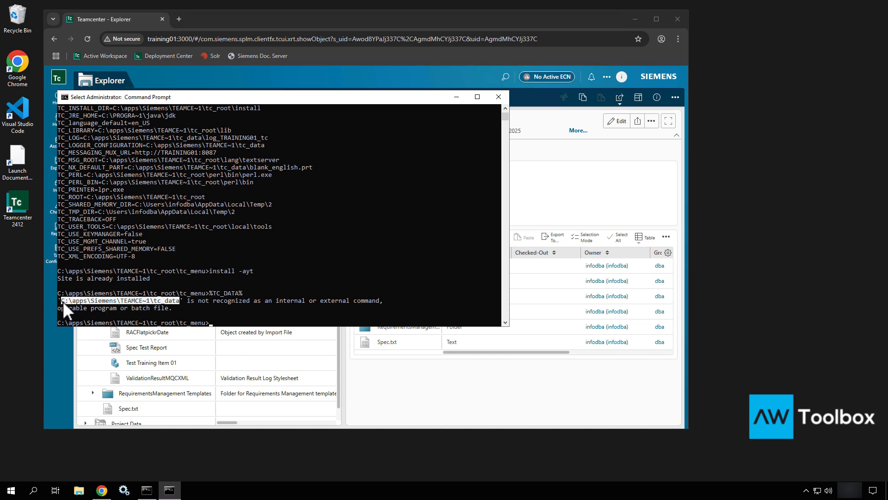
key(ctrl+c)
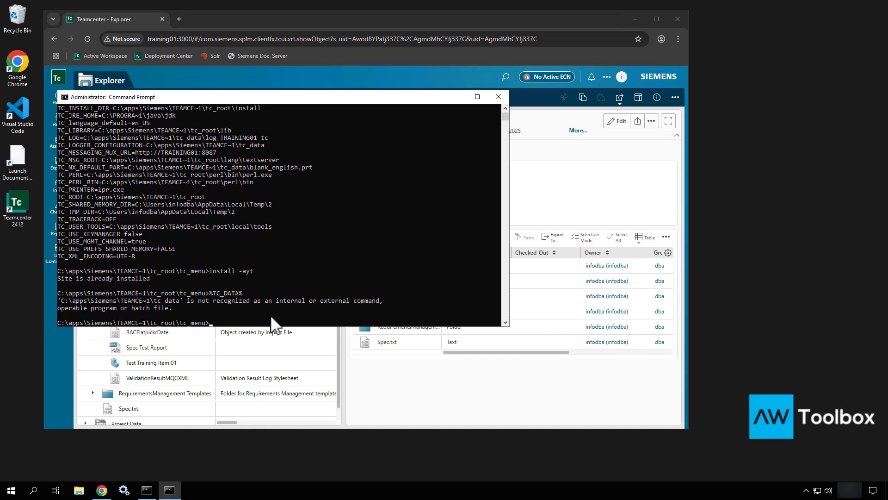
- Change the directory to C:\apps\Siemens\TEAMCE~1\tc_data and clear the console with cls
text(cd)
key(ctrl+v)
click(270, 315)
key(Return)
key(Return)
text(cls)
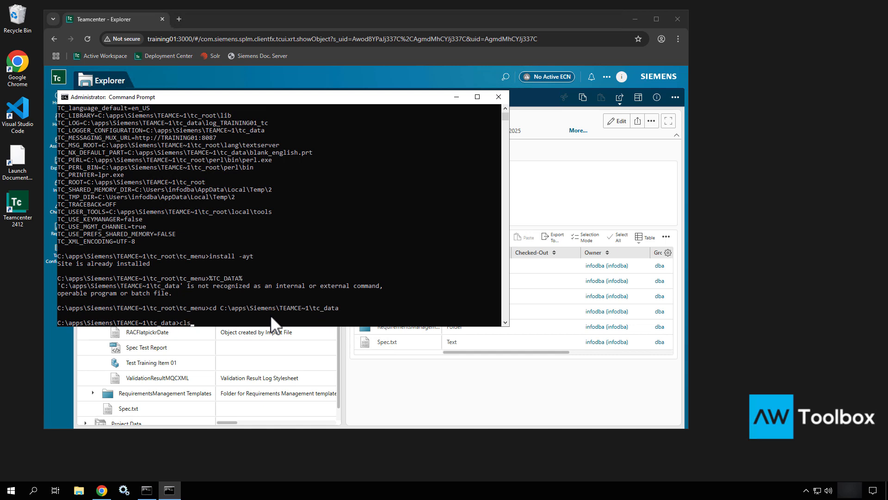
key(Return)
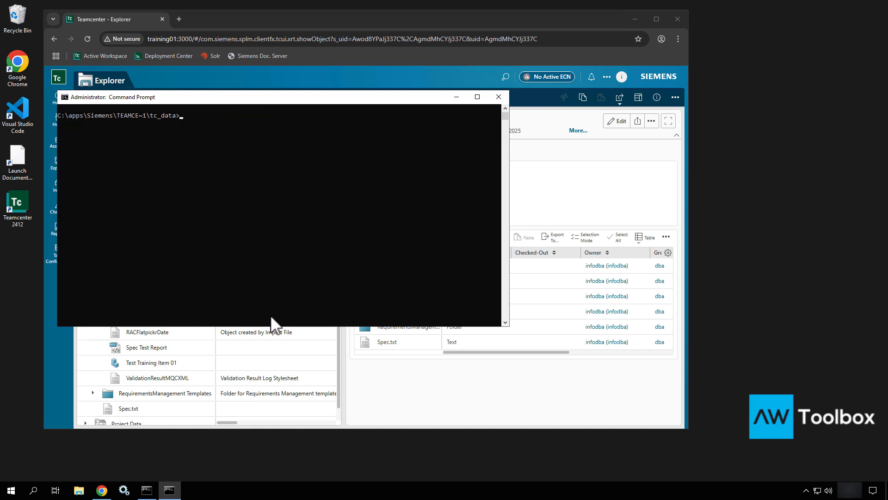
text(tc_pro)
key(BackSpace)
key(BackSpace)
key(BackSpace)
key(BackSpace)
key(BackSpace)
- Open the current tc_data folder in File Explorer and open its tc_profilevars batch file in Visual Studio Code
text(start.)
key(Return)
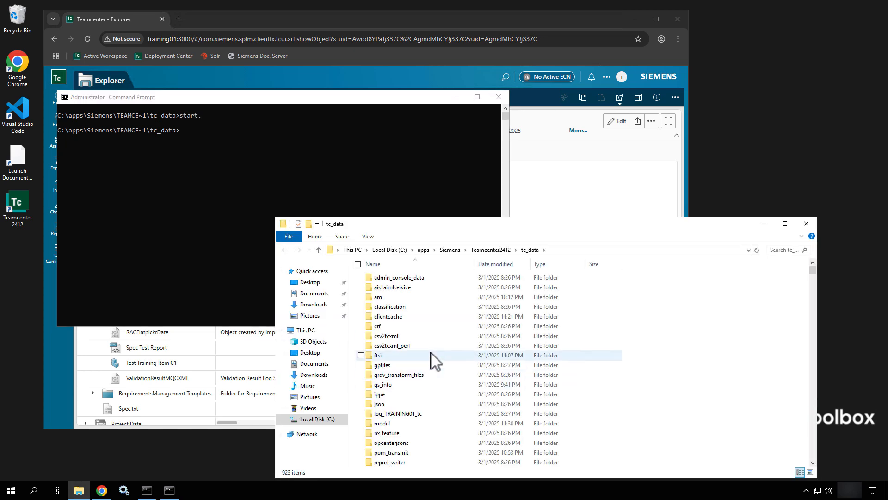
text(tcsi)
key(t)
key(t)
key(t)
key(t)
key(t)
key(t)
key(t)
key(t)
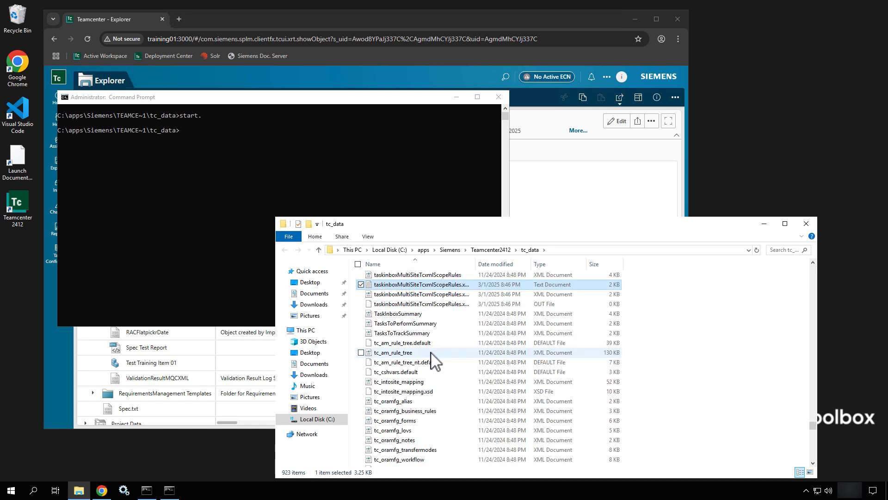
scroll(430, 352, down, 3)
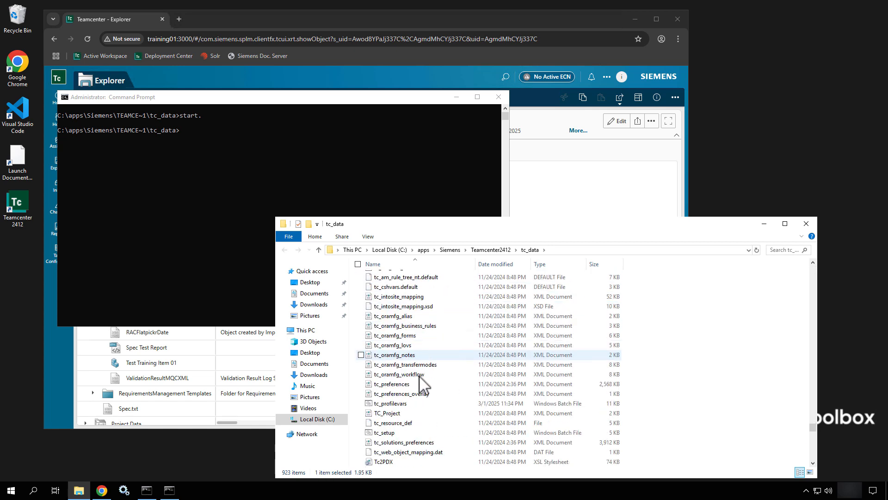
click(410, 406)
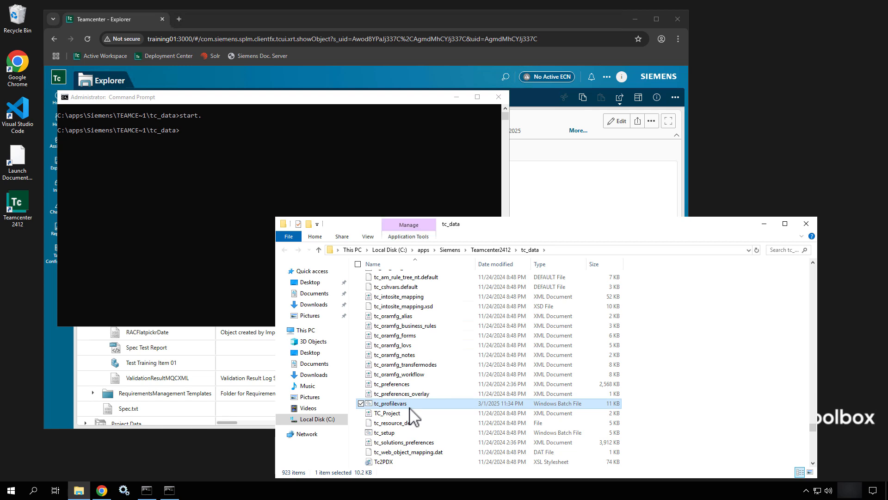
right_click(410, 407)
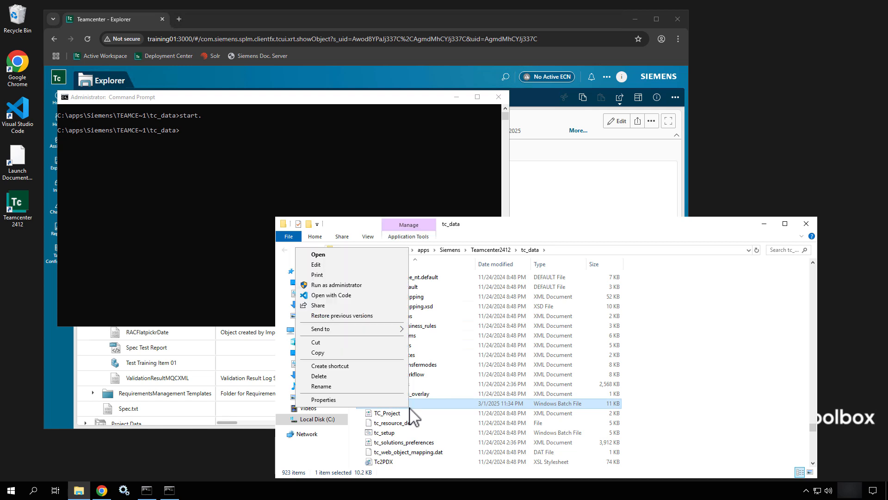
click(367, 294)
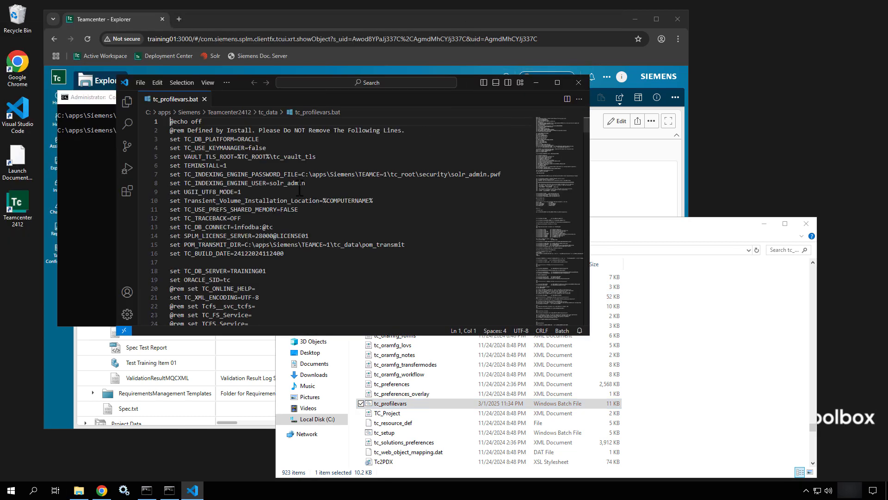
- Examine the database settings in tc_profilevars.bat, especially the TC_DB_SERVER and ORACLE_SID lines
scroll(299, 187, down, 2)
scroll(299, 188, down, 4)
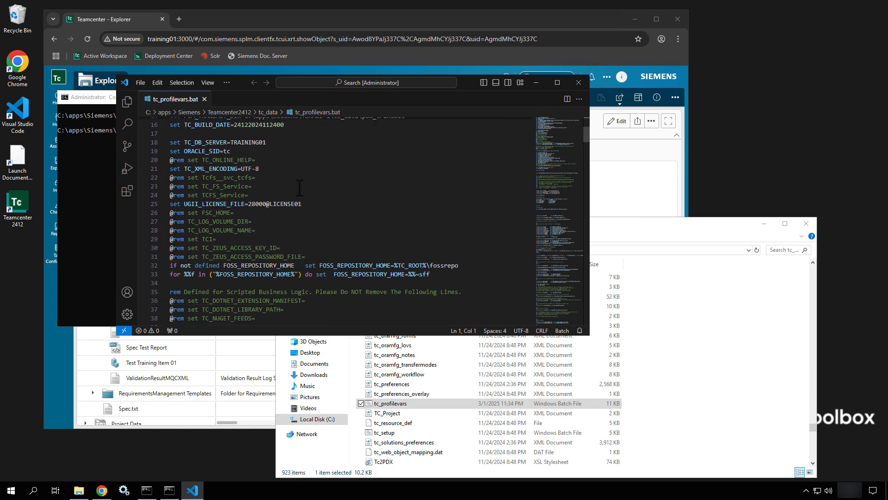
scroll(299, 187, down, 1)
drag(274, 128, 171, 126)
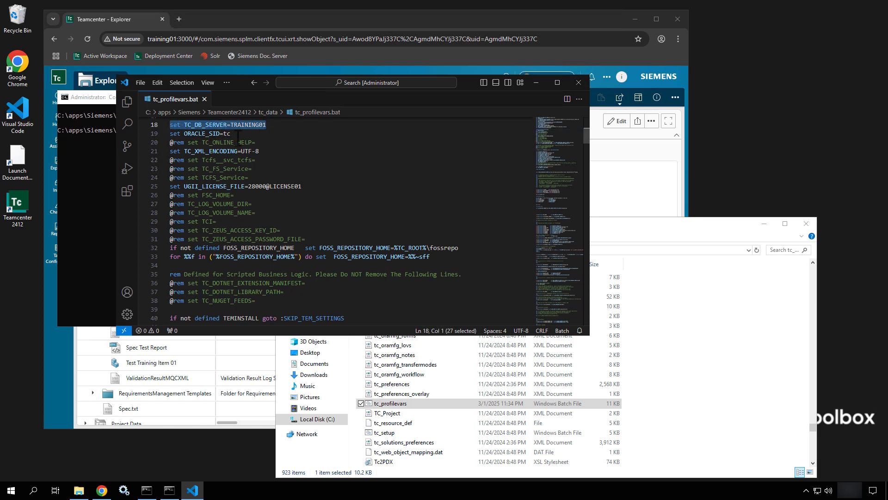
drag(237, 135, 171, 138)
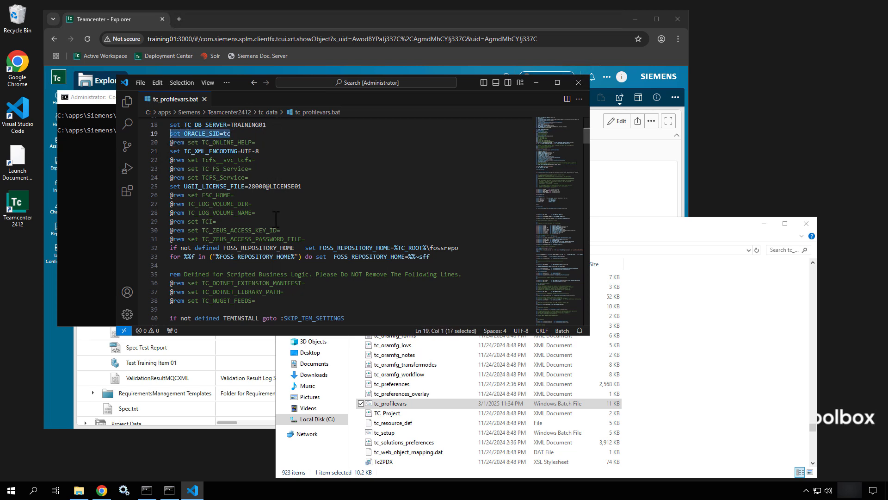
scroll(276, 215, down, 2)
scroll(275, 215, down, 2)
scroll(275, 216, up, 8)
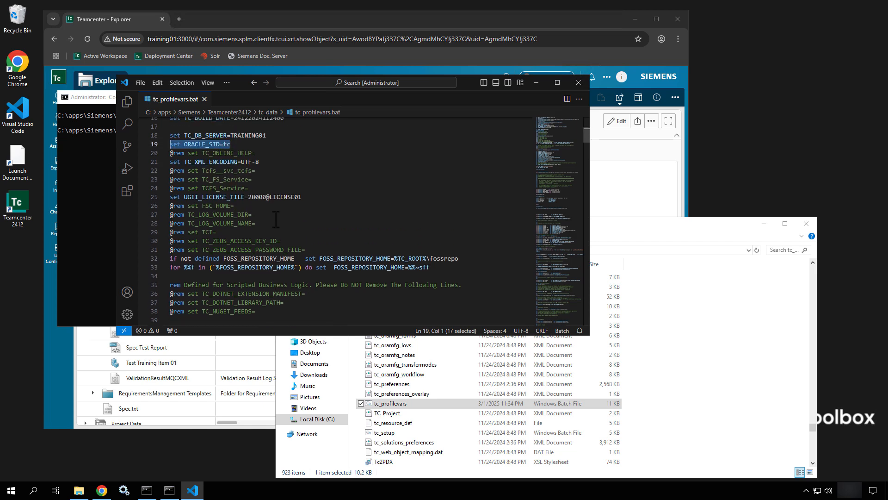
scroll(276, 220, up, 2)
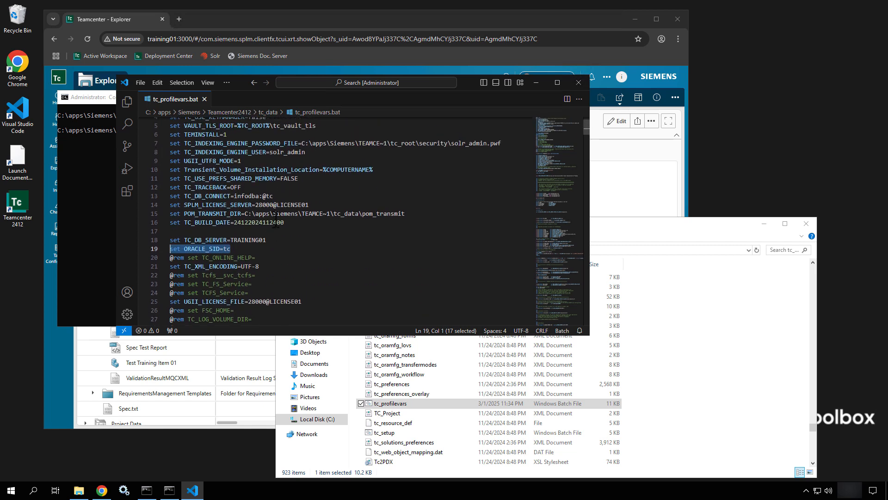
- Insert a database password between the colon and the @ sign in the TC_DB_CONNECT line and save the file
click(275, 195)
key(shift+Home)
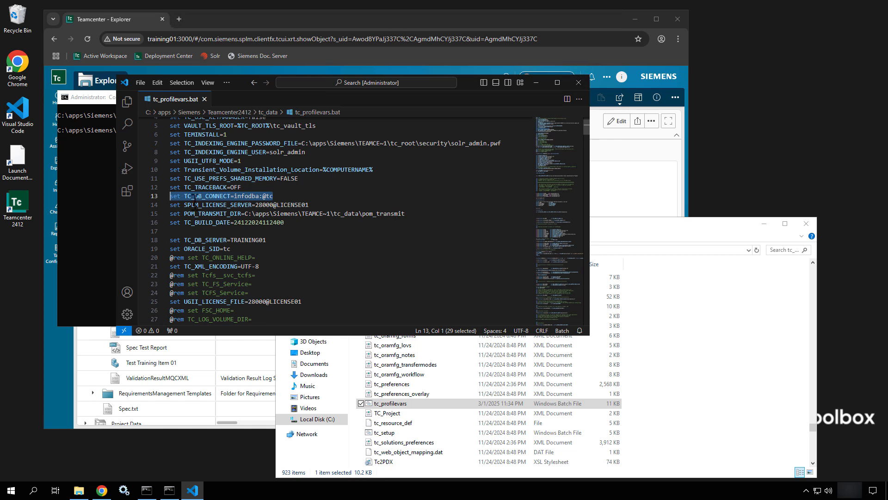
click(263, 196)
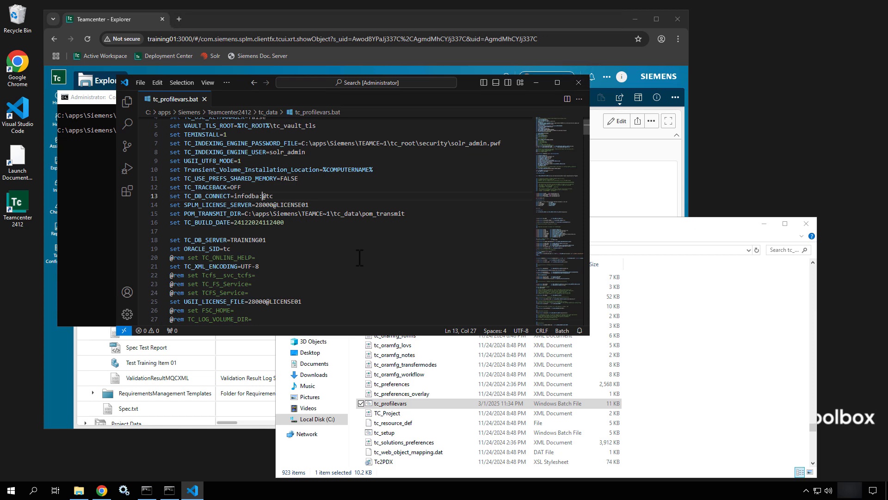
text(TEST)
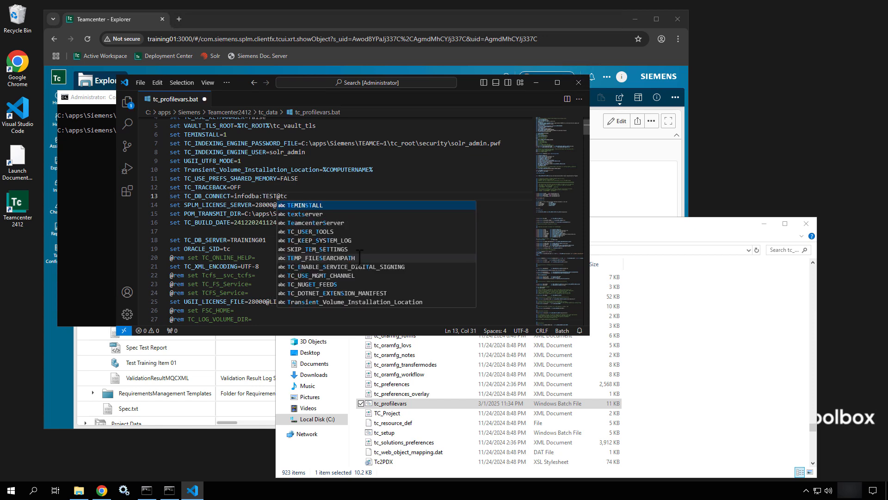
key(ctrl+s)
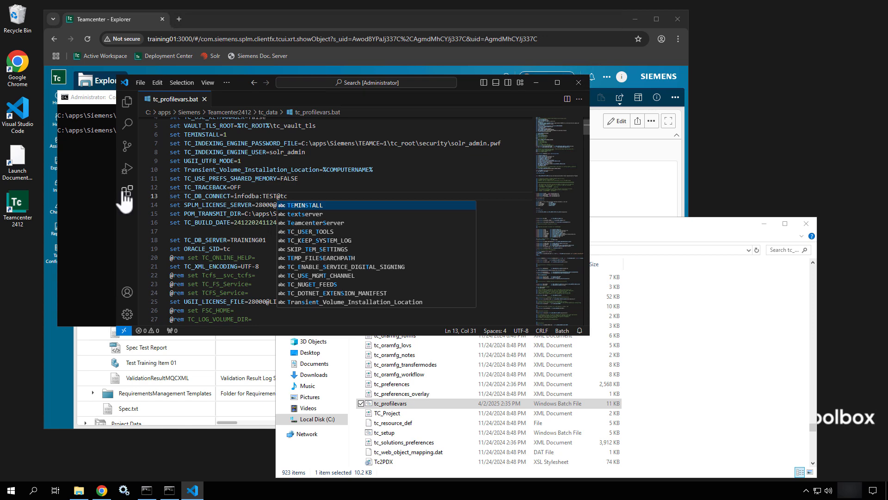
- Switch to the administrator Command Prompt and run tc_profilevars.bat to reload the environment
click(96, 184)
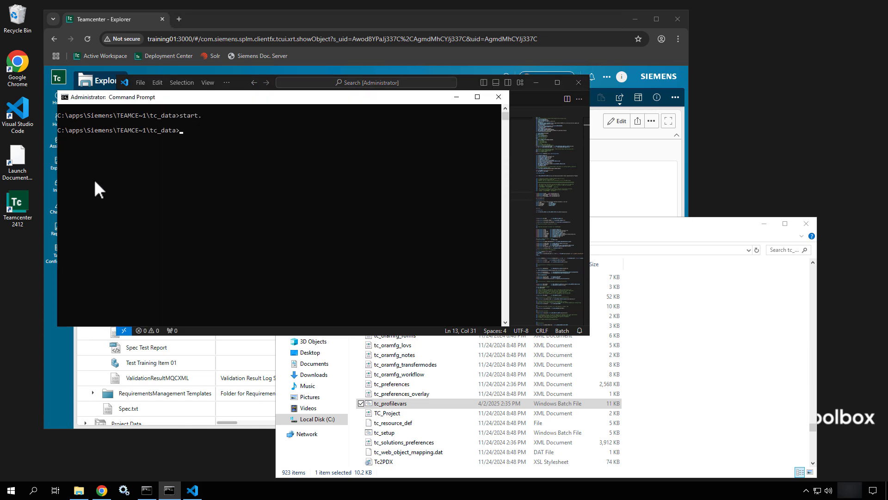
text(tc_pro)
key(Tab)
key(Return)
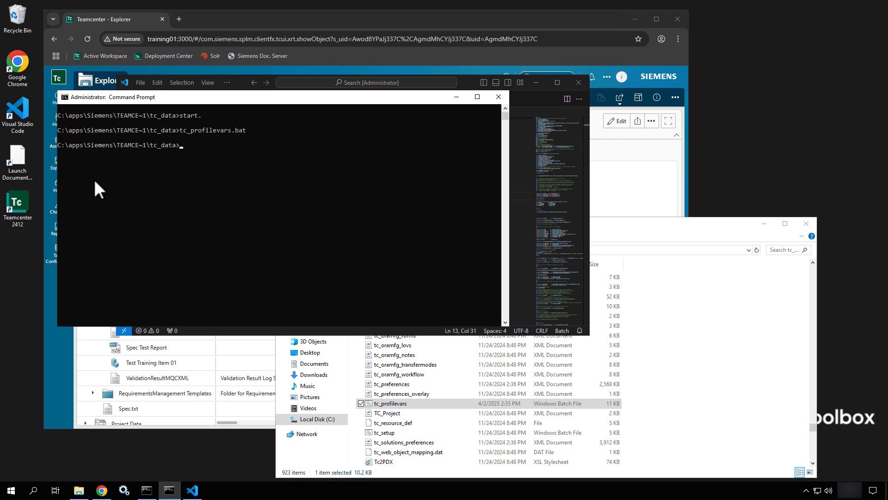
- List the TC environment variables again with set tc and check the TC_DB_CONNECT entry
text(set tc)
key(Return)
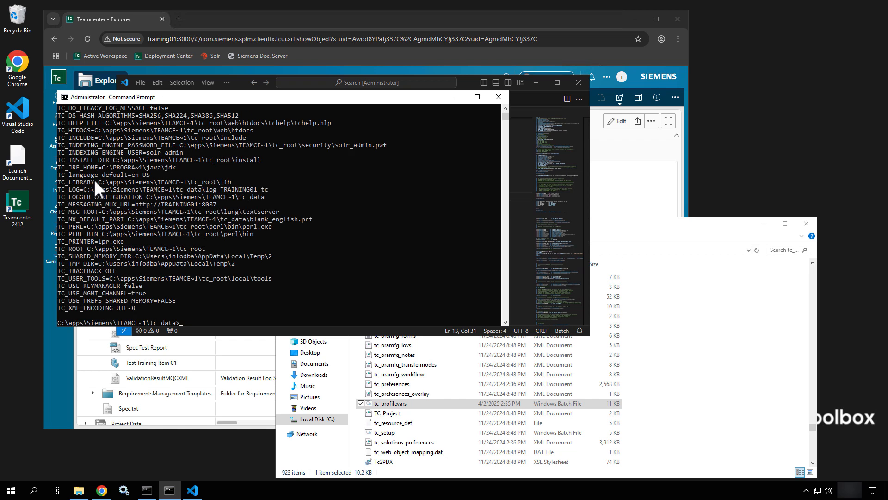
scroll(94, 179, up, 2)
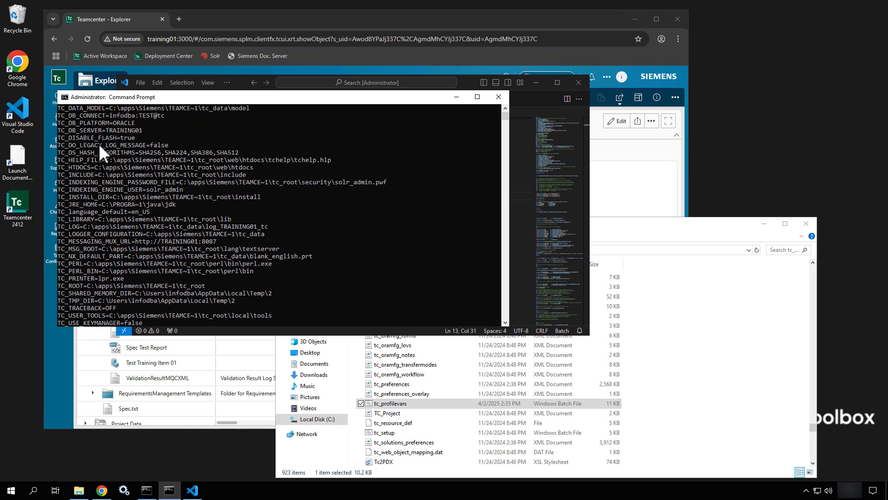
scroll(100, 135, up, 2)
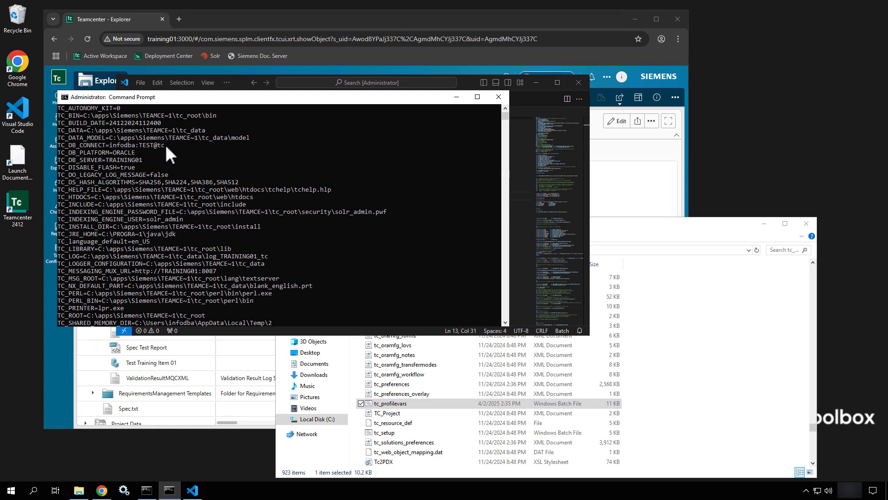
- Highlight the TC_DB_CONNECT line in the variable listing and test the database connection by running install -ayt
drag(165, 145, 113, 143)
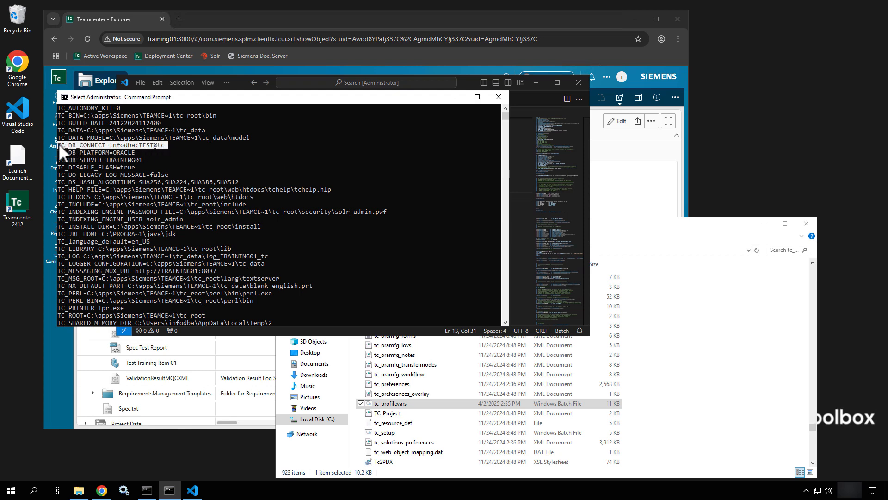
scroll(317, 235, down, 8)
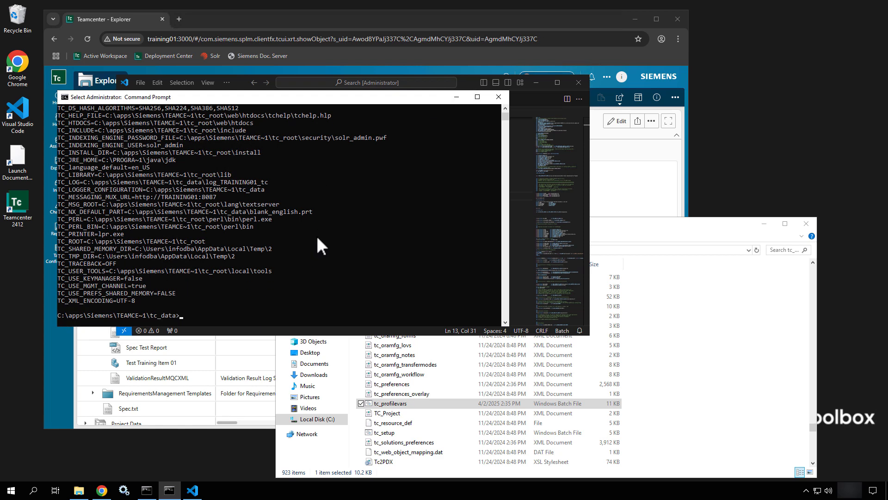
text(install -at)
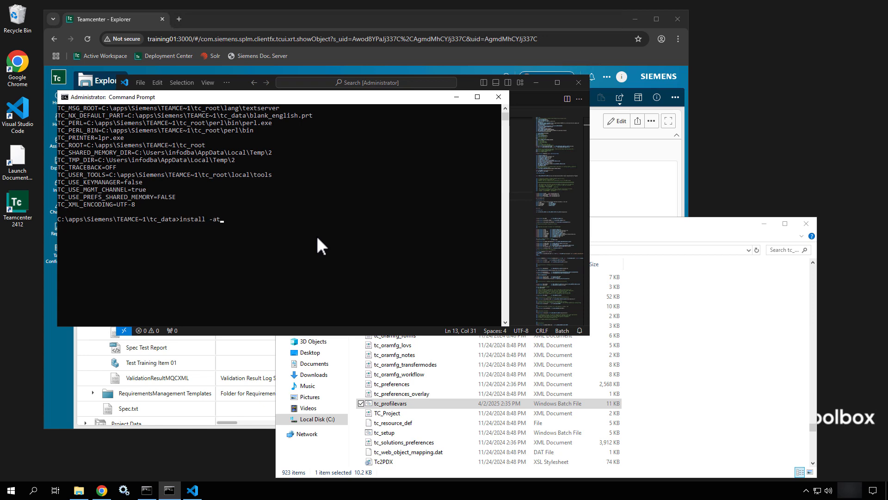
key(Left)
text(y)
key(Return)
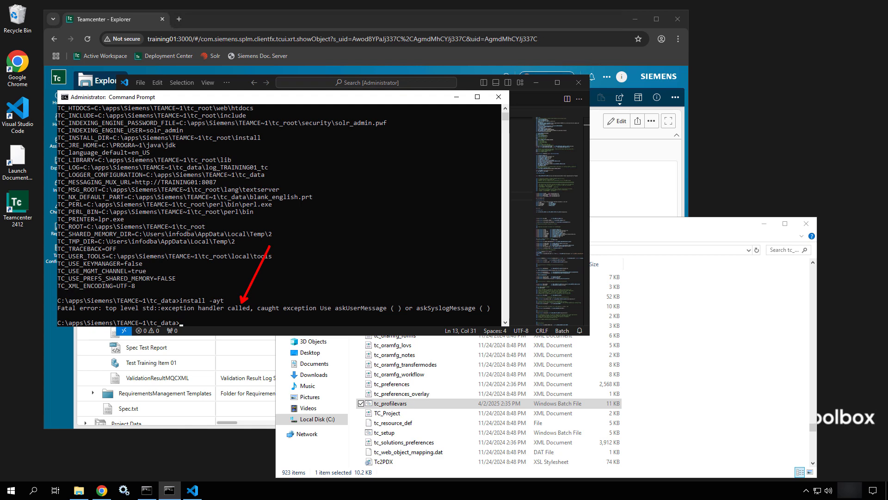
scroll(270, 248, down, 2)
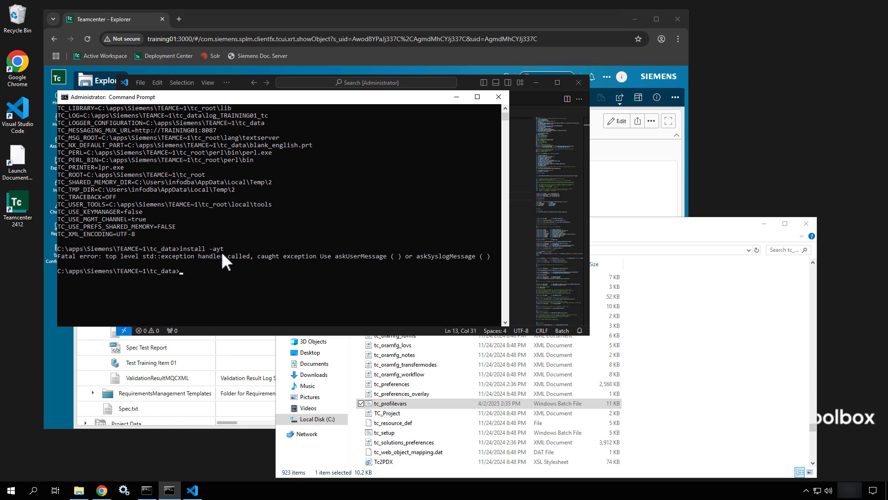
- Switch to Visual Studio Code, replace the test password in the TC_DB_CONNECT line with the actual database password and save tc_profilevars.bat
click(459, 82)
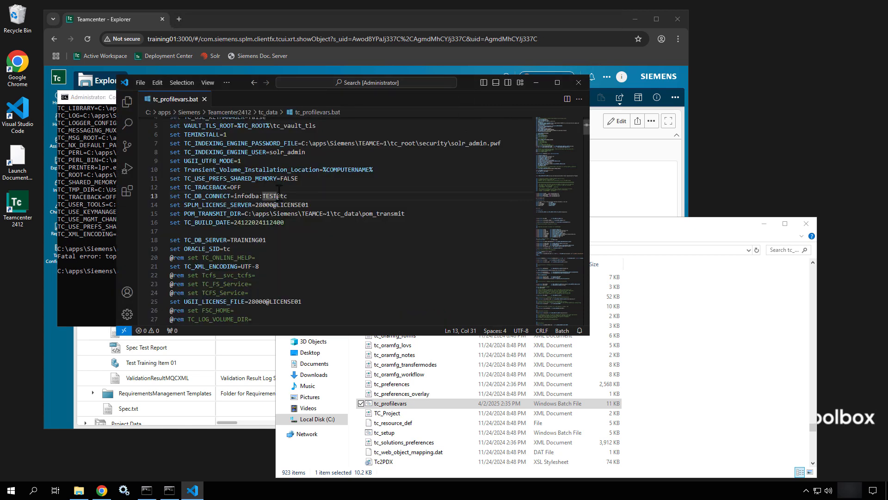
drag(277, 196, 263, 196)
text(p)
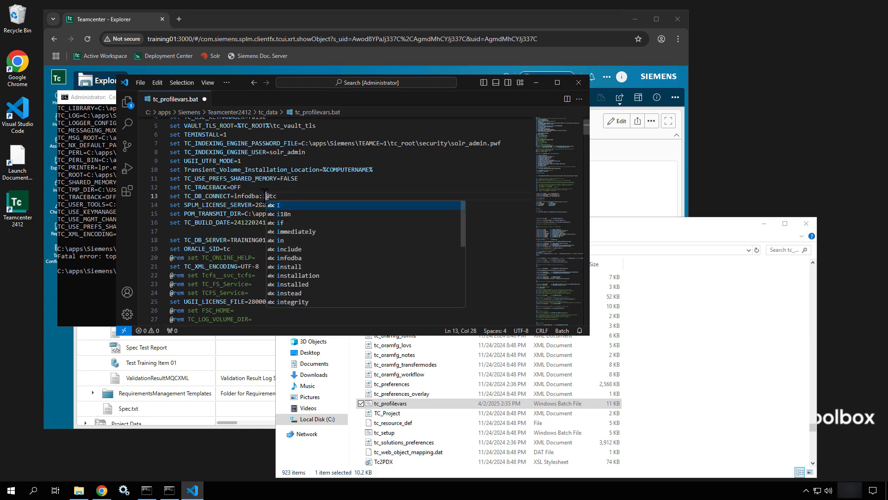
key(Left)
key(Right)
text(assword)
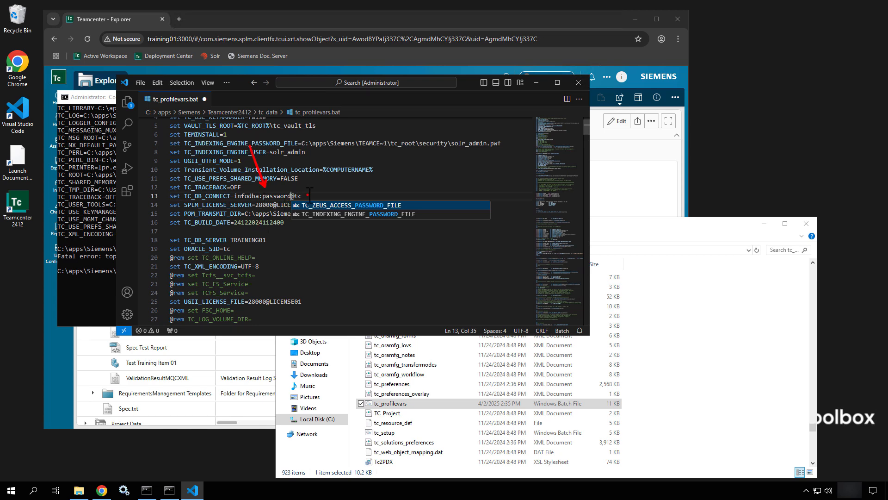
key(Escape)
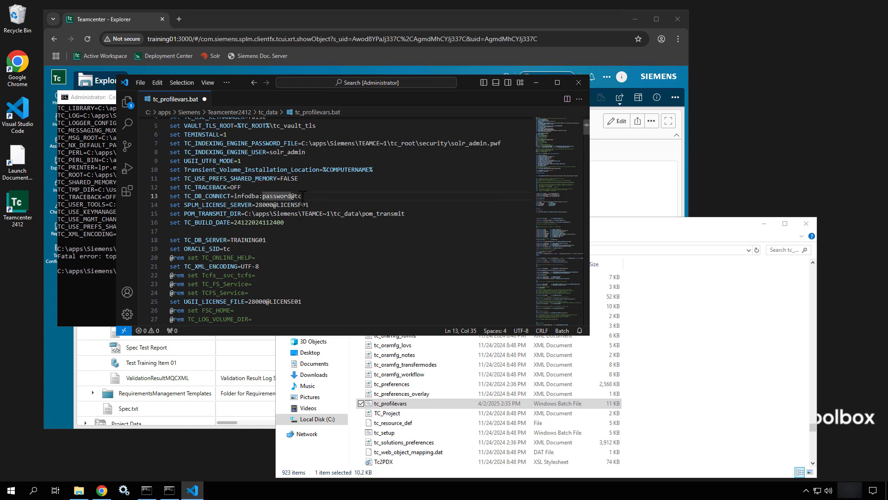
key(BackSpace)
key(BackSpace)
key(BackSpace)
key(BackSpace)
key(BackSpace)
key(BackSpace)
key(BackSpace)
key(BackSpace)
text(infodba)
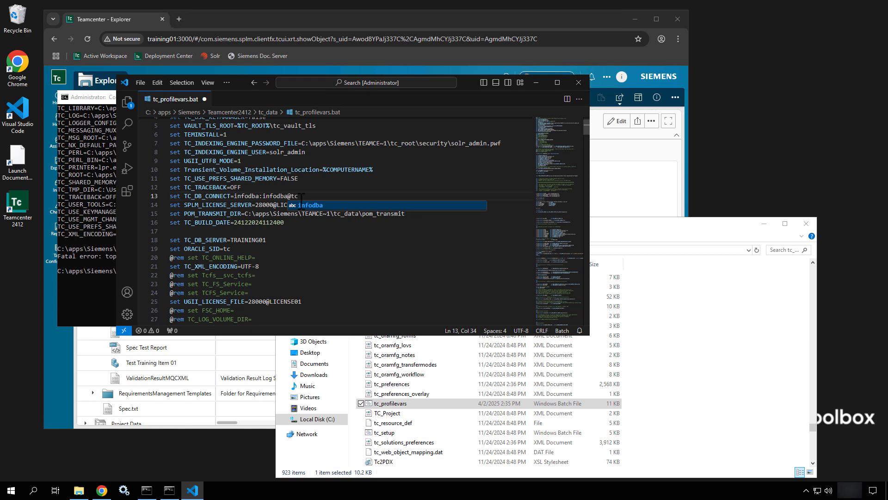
click(302, 195)
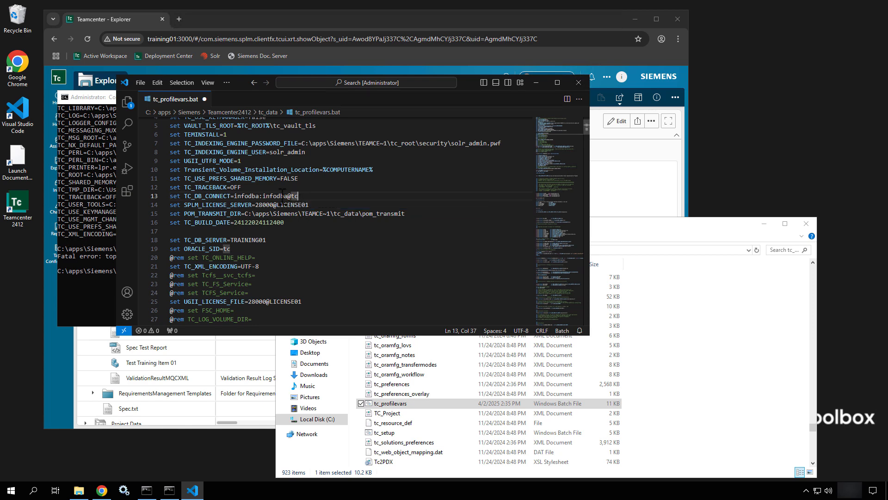
key(ctrl+s)
- Switch to the administrator Command Prompt, reload the environment with tc_profilevars.bat and clear the screen
click(111, 277)
text(tc_profilevars.bat)
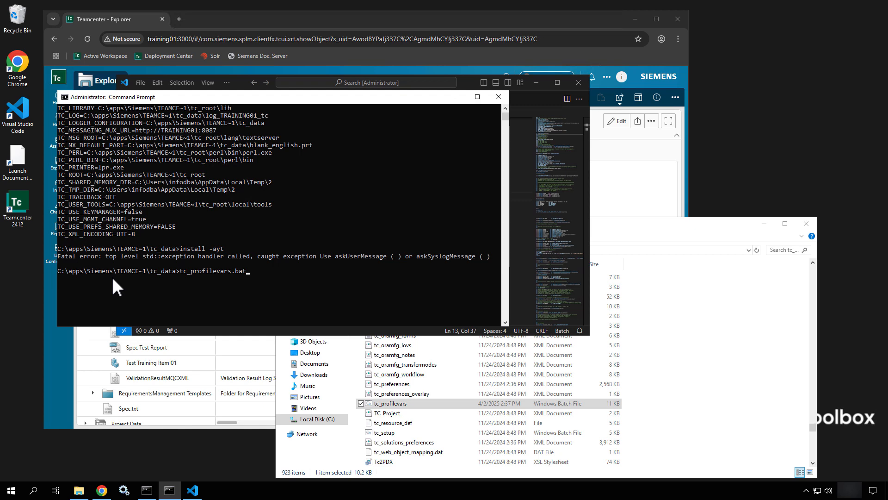
key(Return)
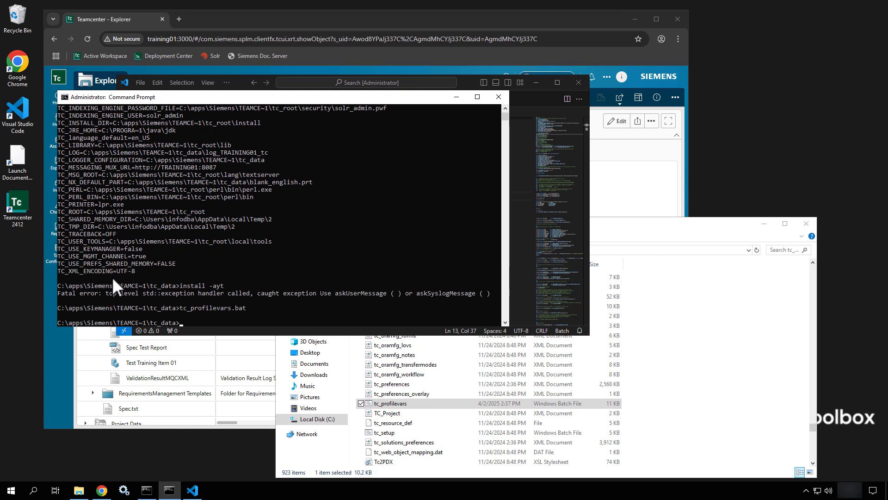
text(cls)
key(Return)
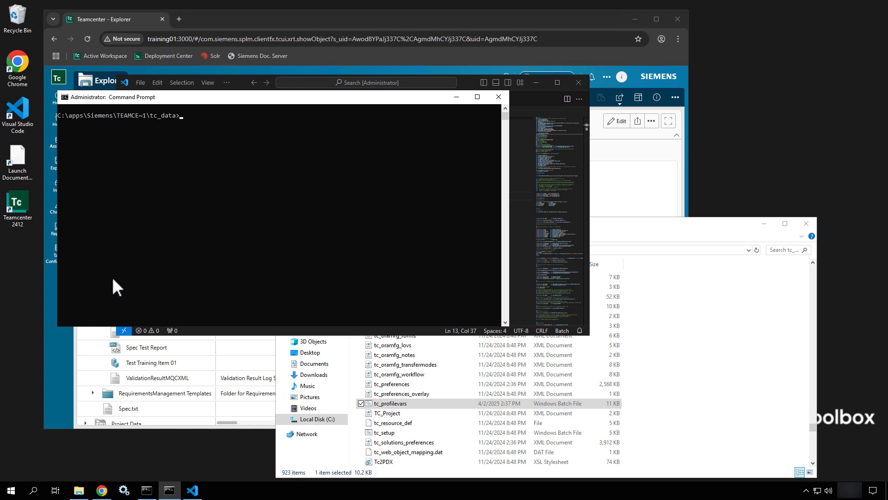
- Generate the encrypted database connection string with install -encrypt and copy the whole string from the output
text(install )
text(-)
text(env)
text(rypt)
key(Return)
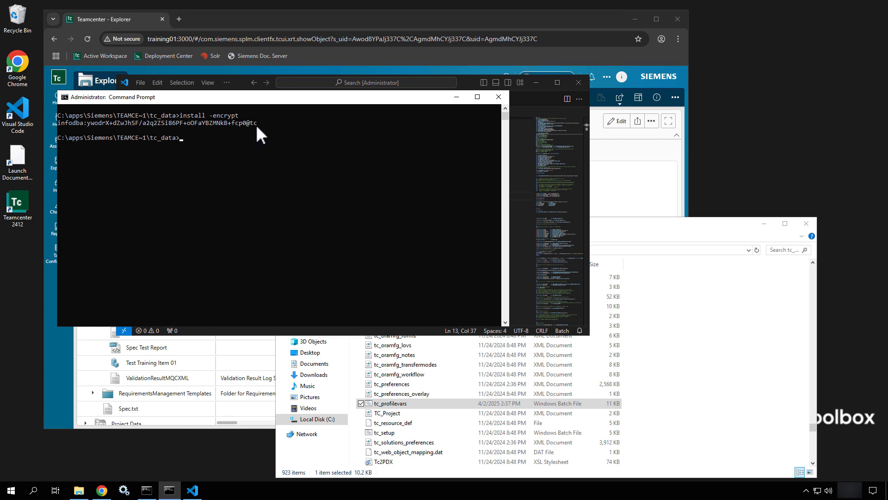
drag(257, 124, 79, 123)
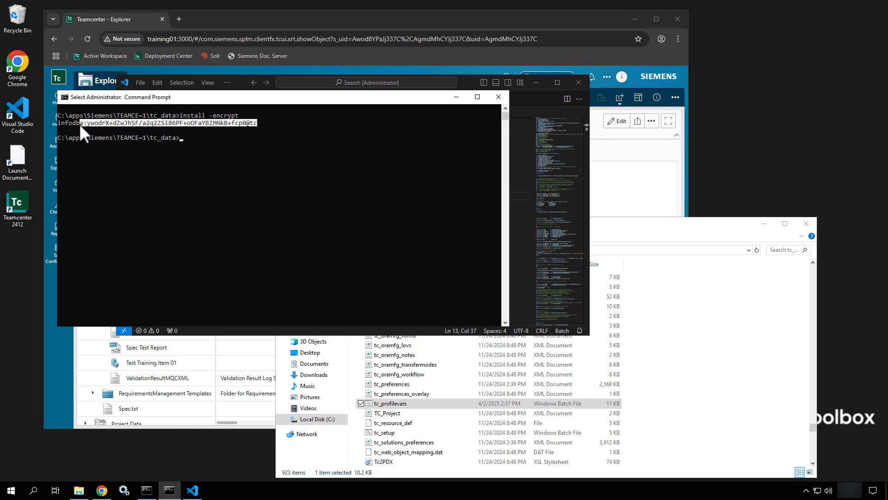
right_click(148, 123)
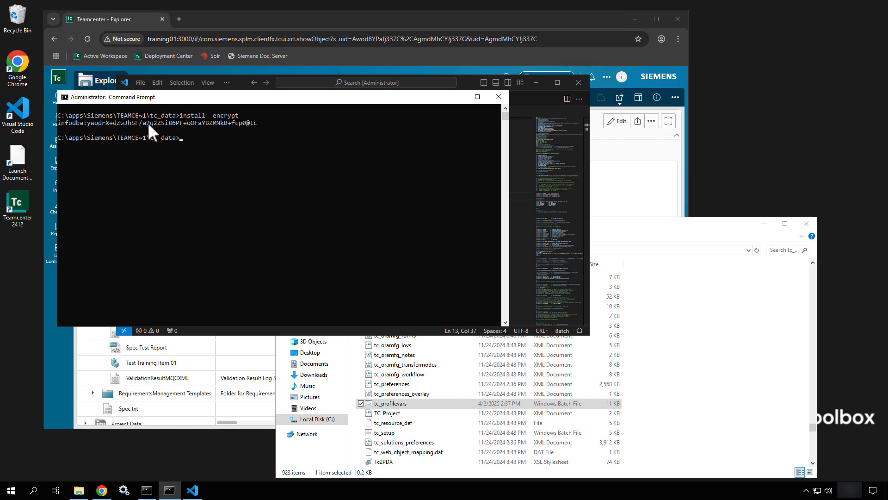
- Switch to Visual Studio Code, replace the TC_DB_CONNECT value with the copied encrypted connection string and save the file
click(465, 84)
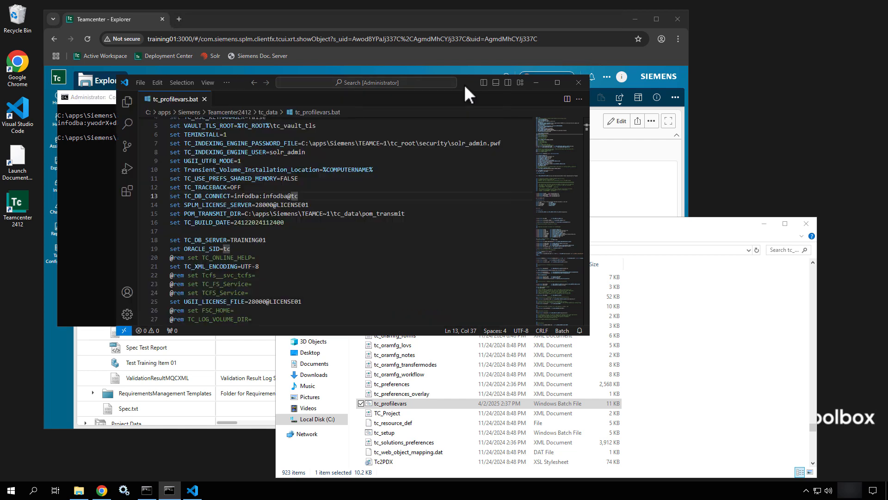
drag(299, 195, 234, 197)
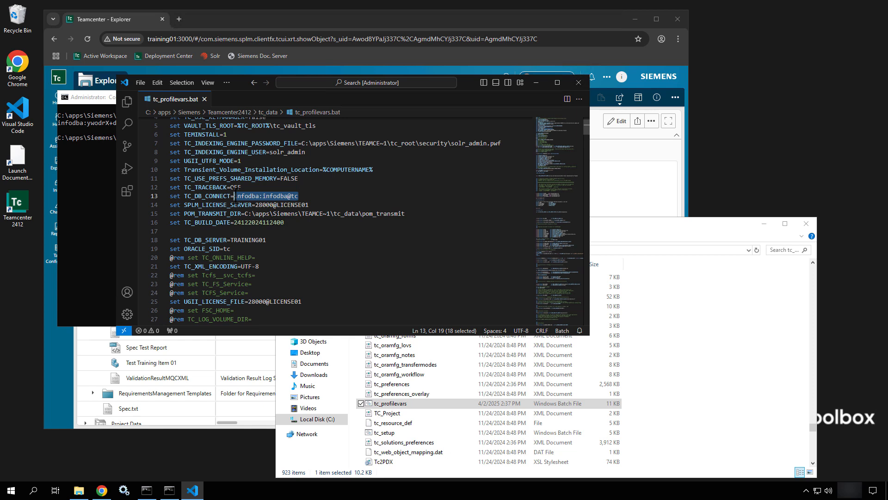
text(infodba:ywodrX+dZwJhSF/a2q2ZSi86PF+oOFaYBZMNkB+fcp0@tc)
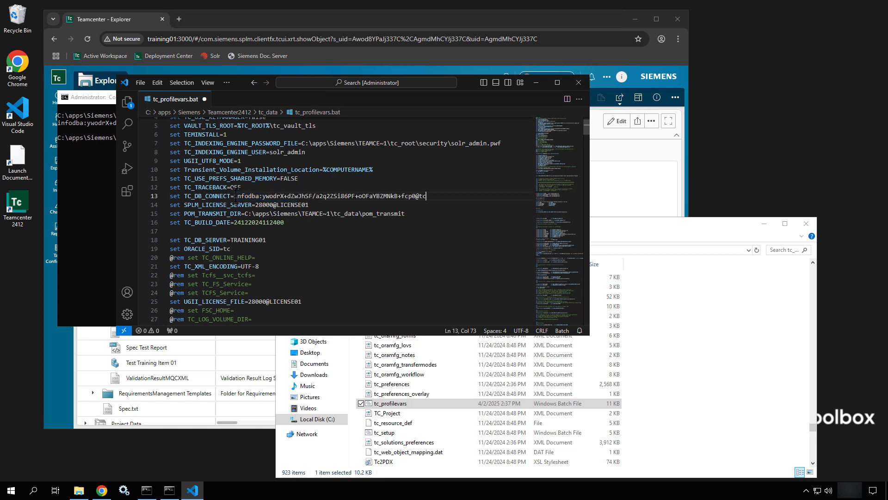
key(ctrl+s)
- Return to the administrator Command Prompt and run install -ayt to test the database connection
click(82, 187)
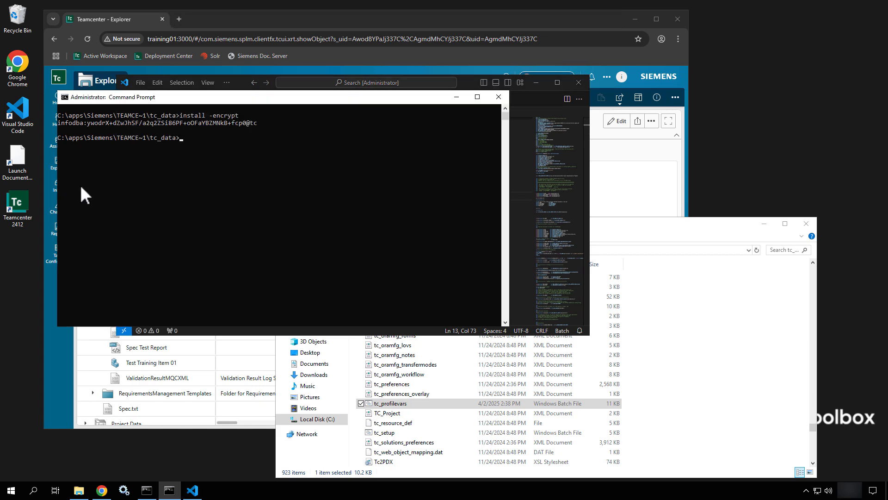
text(install -ayt)
key(Return)
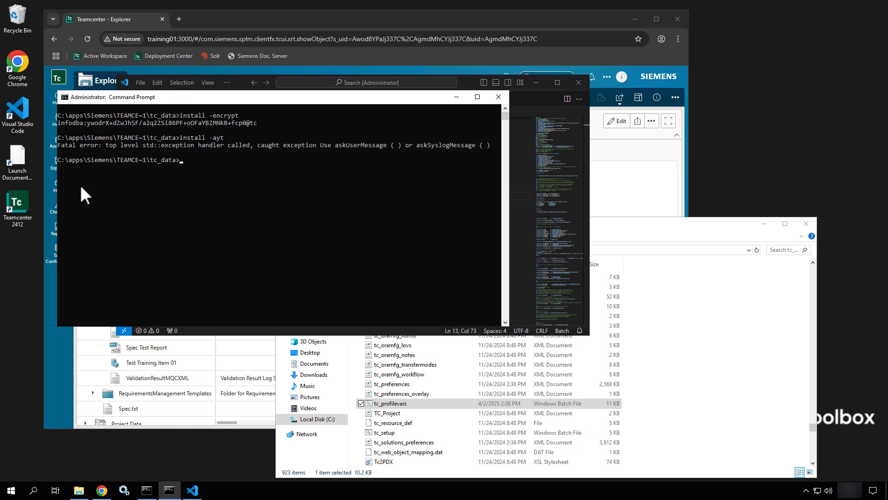
- Reload the environment with tc_profilevars.bat and run install -ayt again to verify the database connection
text(tc_profilevars.bat)
key(Return)
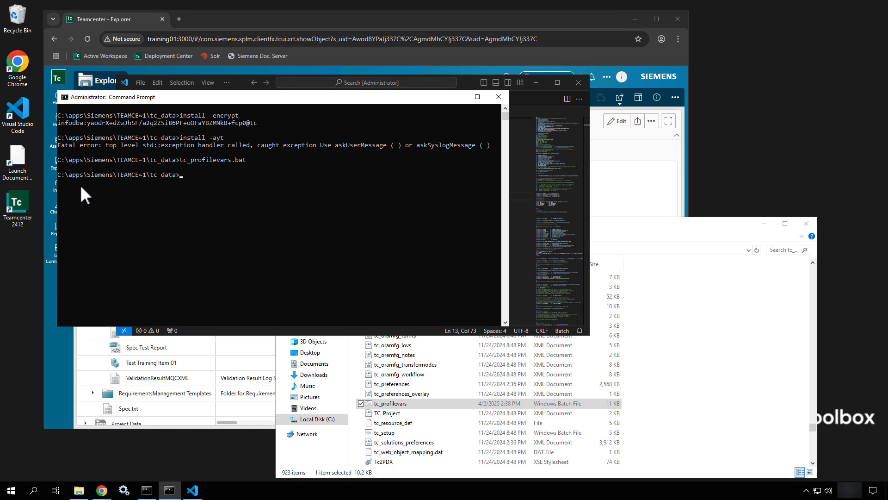
text(install -ayt)
key(Return)
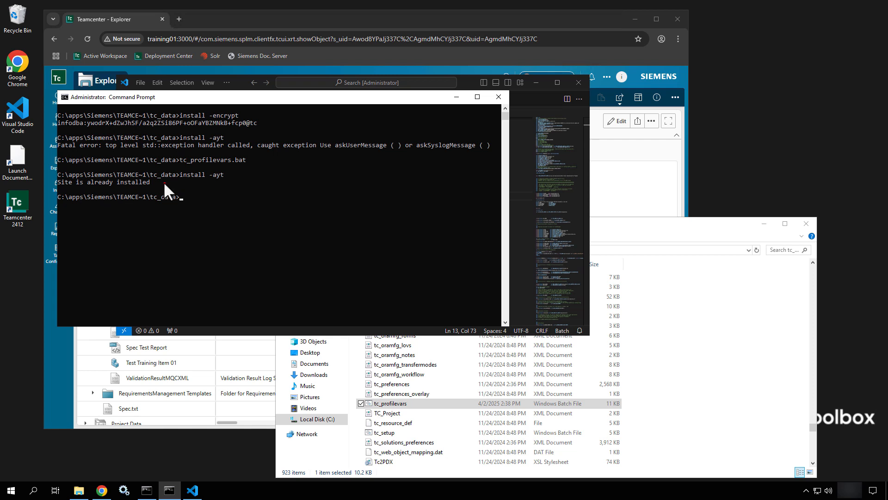
drag(163, 181, 236, 193)
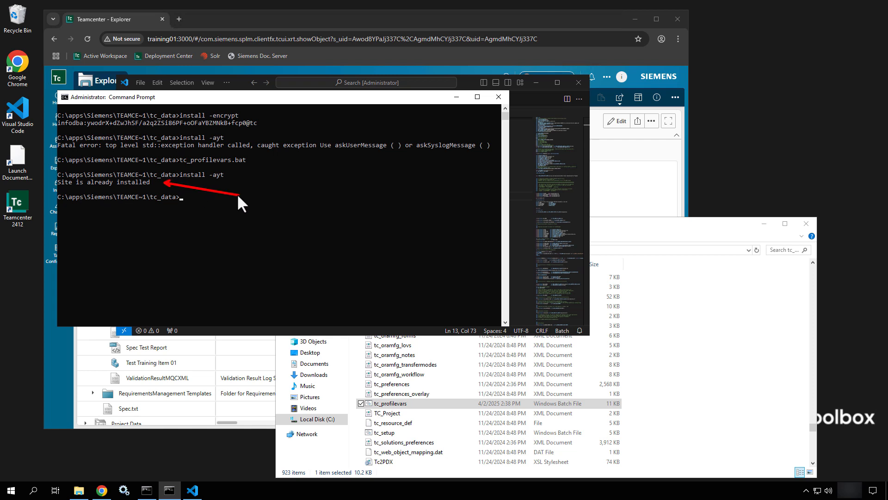